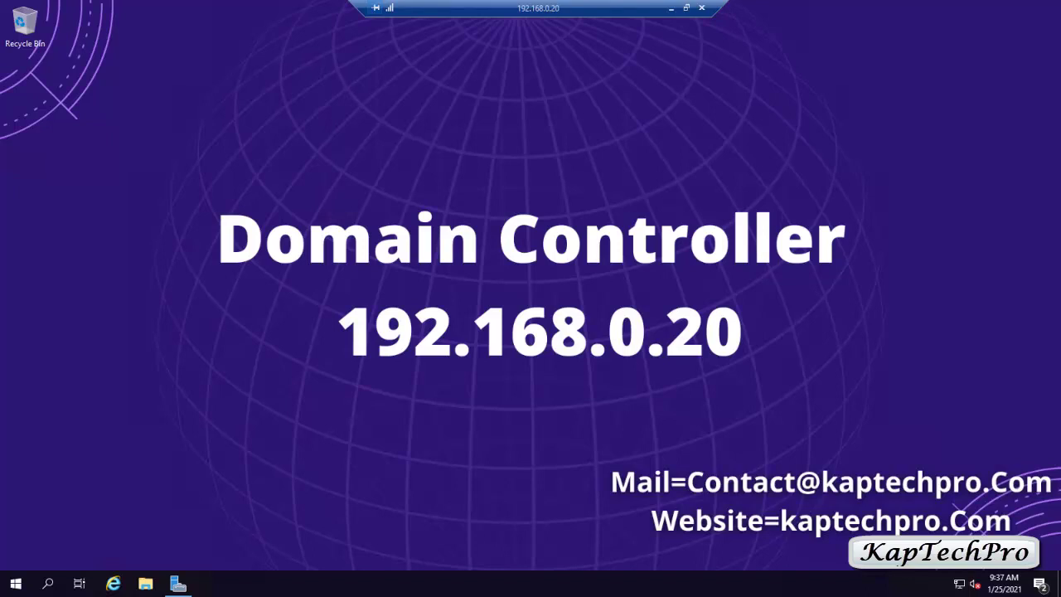
- Start a role-based Add Roles and Features install on the local server, skipping to Features
click(180, 582)
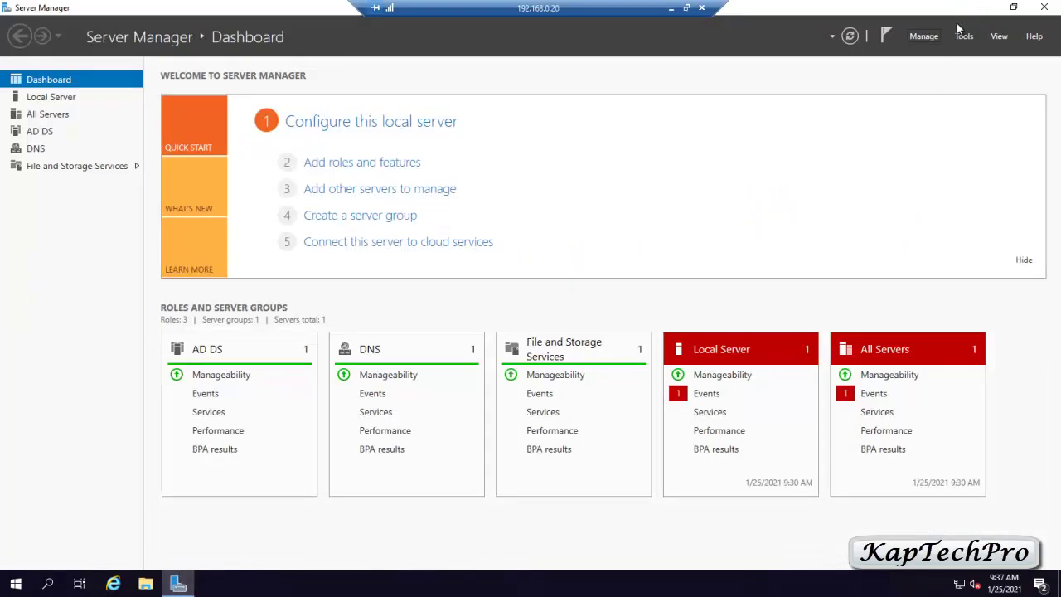
click(357, 164)
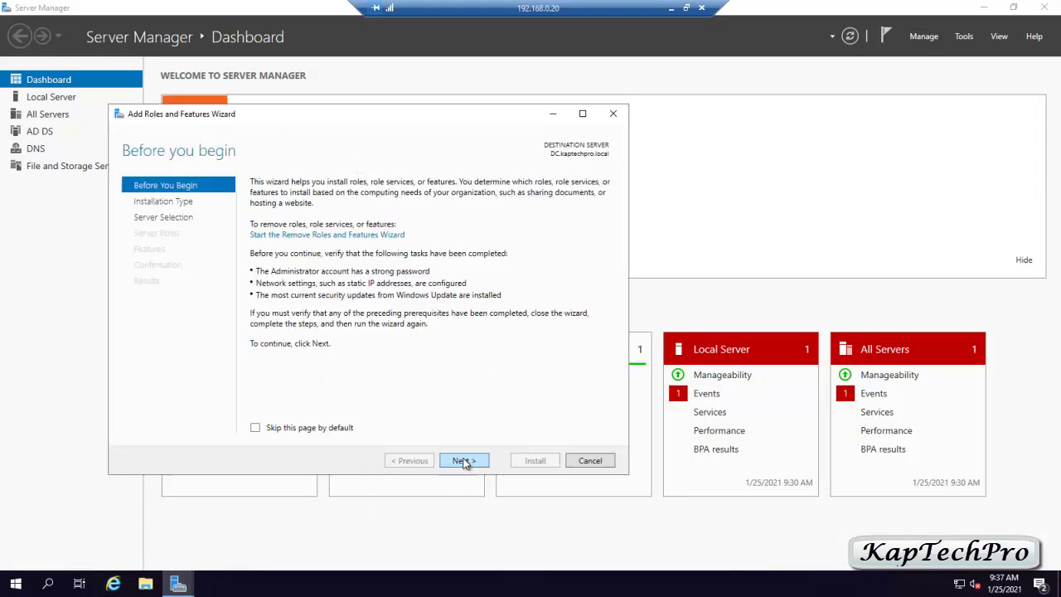
click(462, 461)
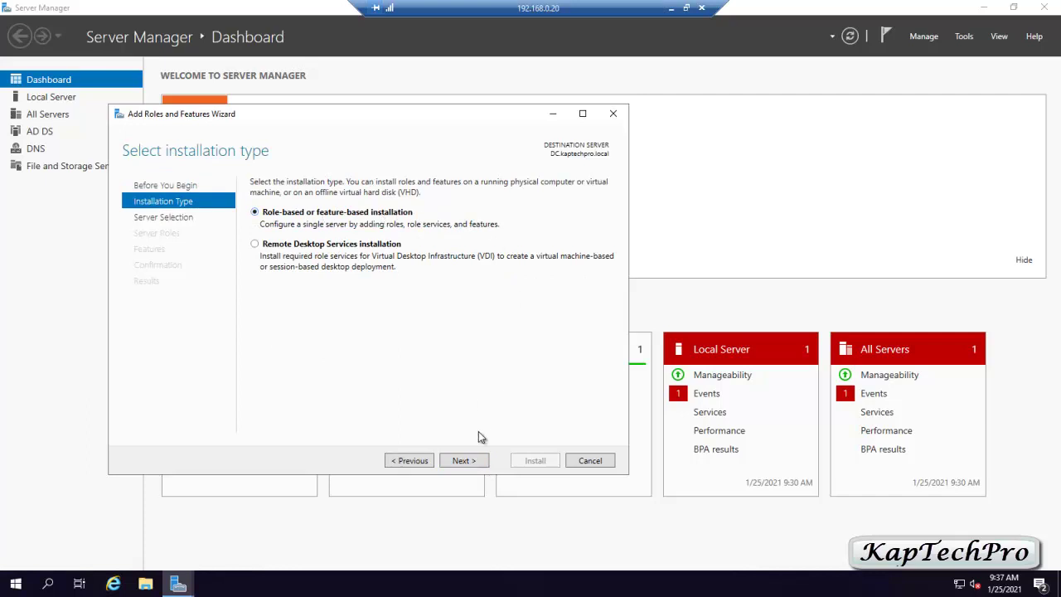
click(466, 461)
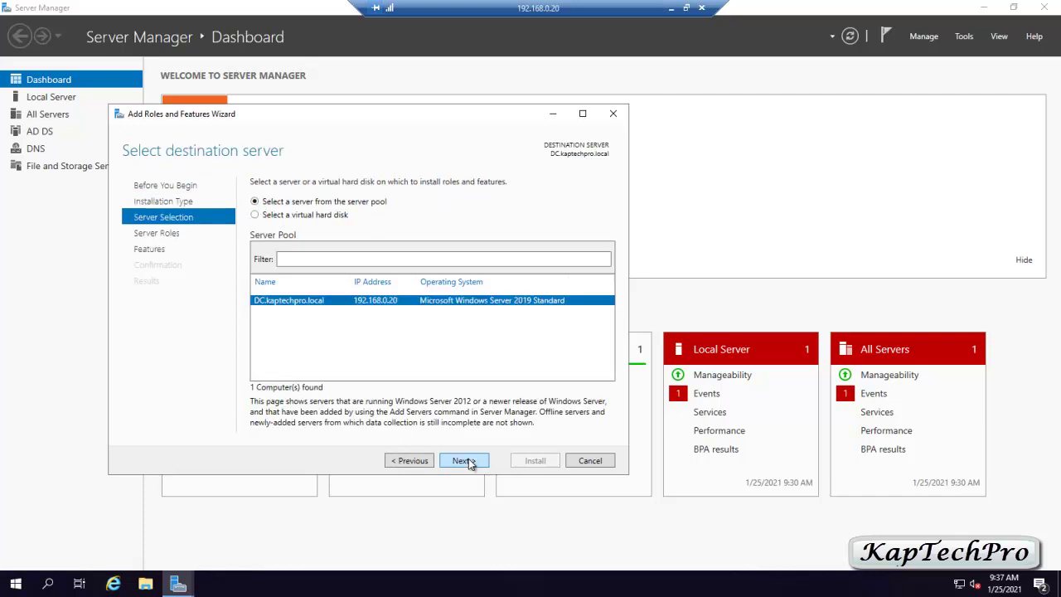
click(466, 461)
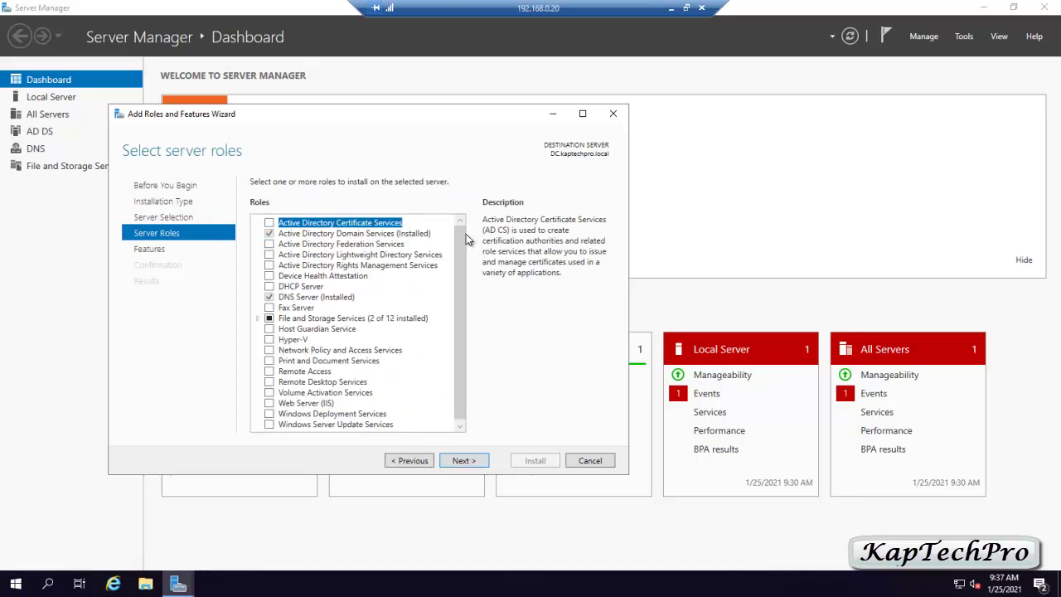
click(466, 462)
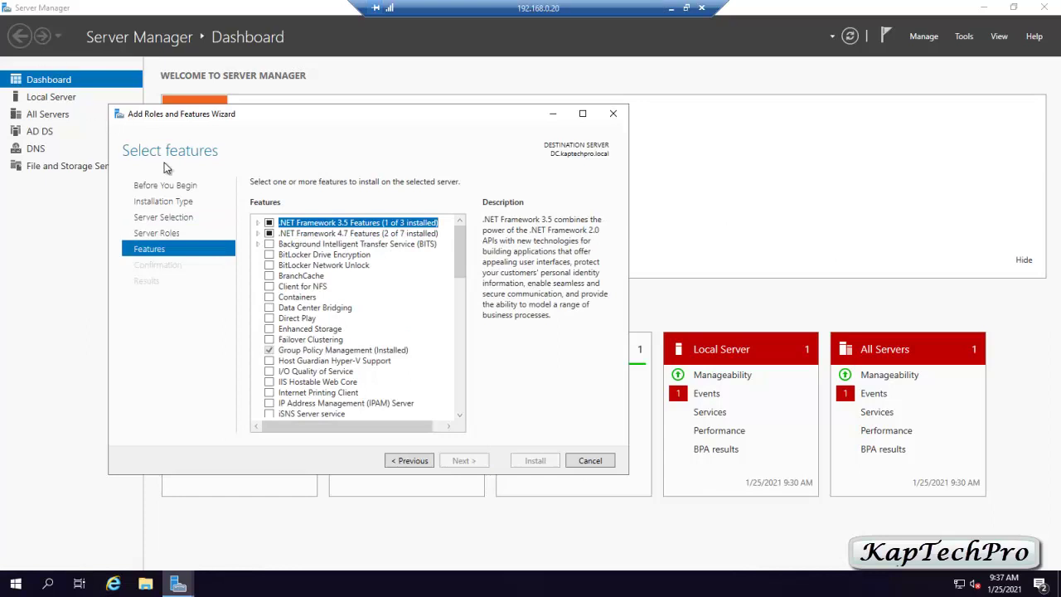
- Select the Windows Server Backup feature and proceed to the confirmation page
drag(462, 252, 463, 391)
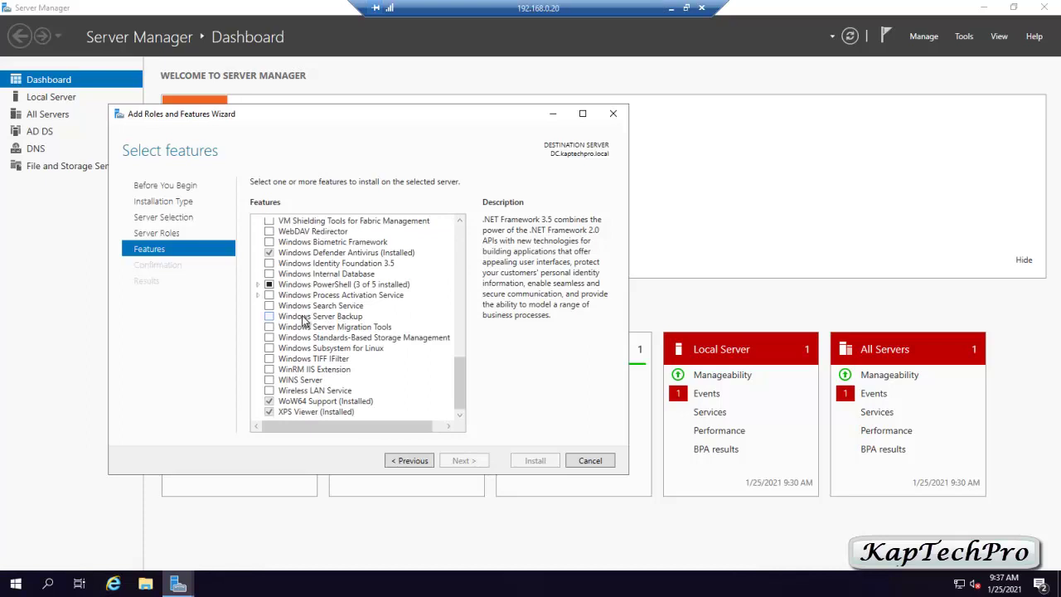
click(269, 316)
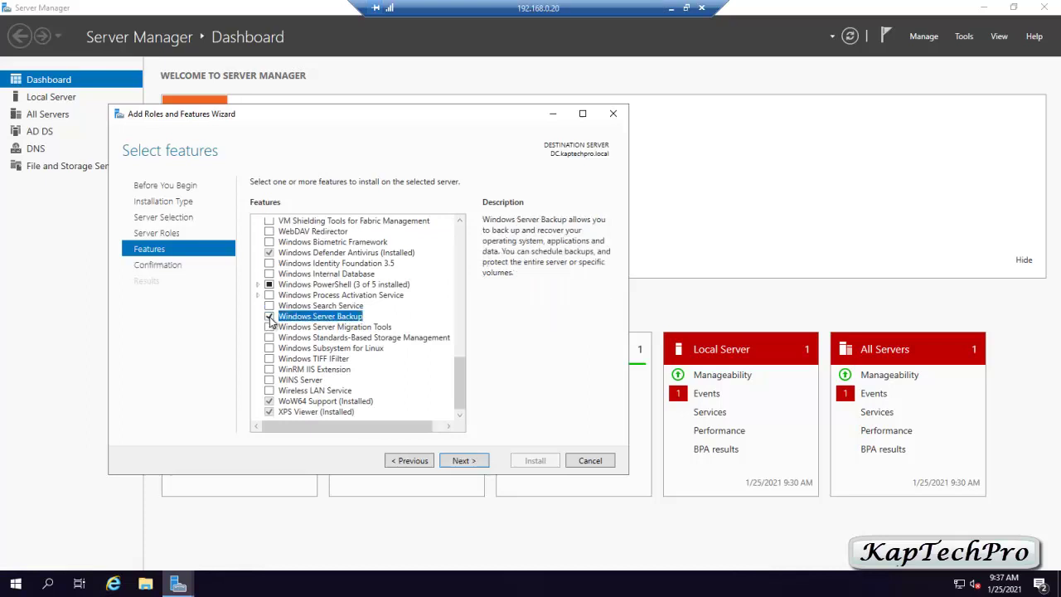
click(463, 464)
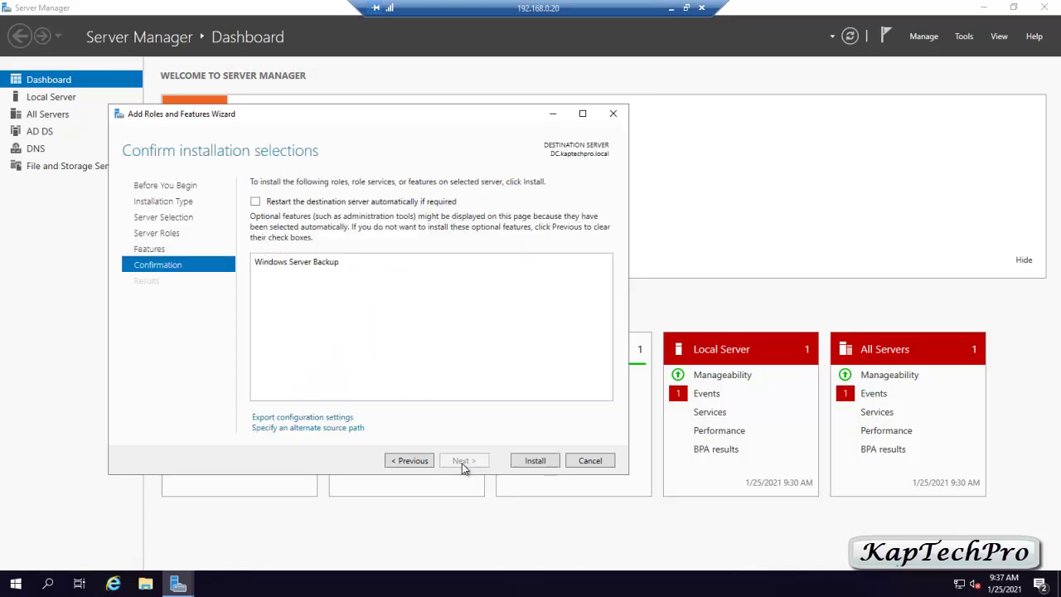
- Install Windows Server Backup and close the wizard once installation succeeds
click(531, 462)
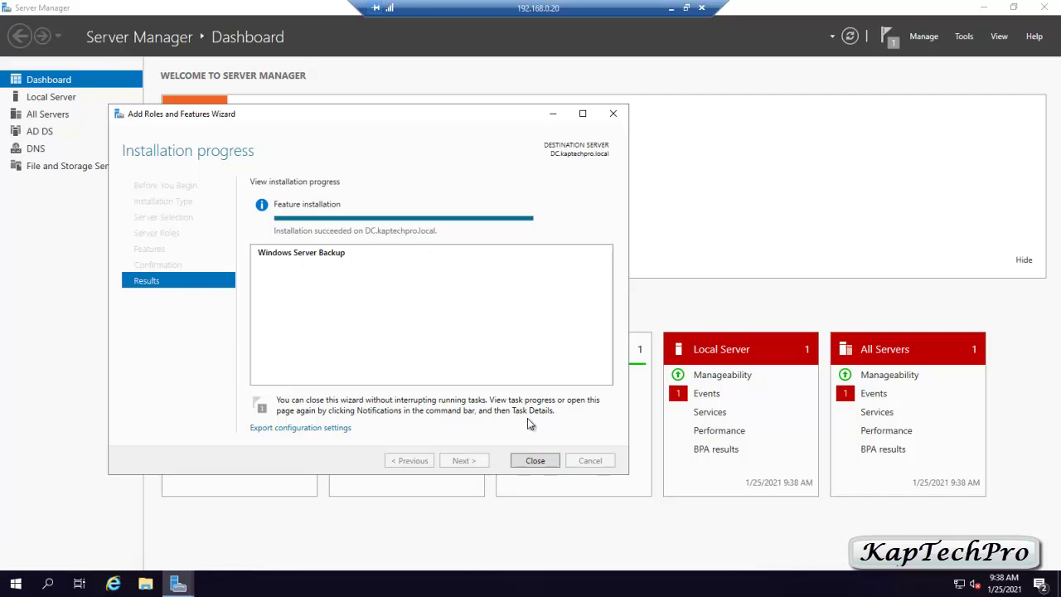
click(537, 460)
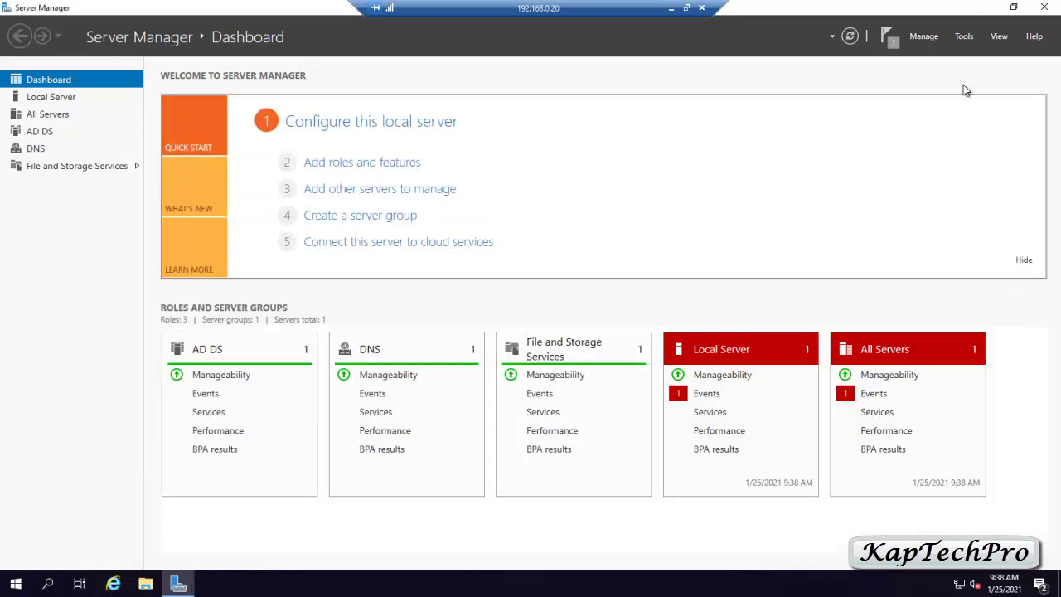
- Launch Windows Server Backup from Tools and show its Local Backup page
click(960, 35)
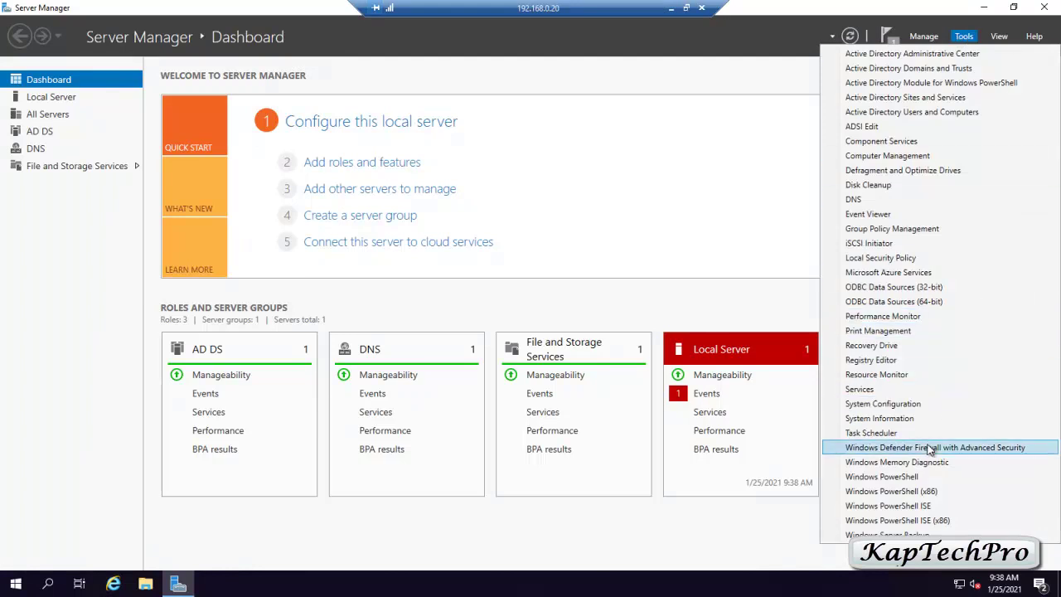
click(887, 535)
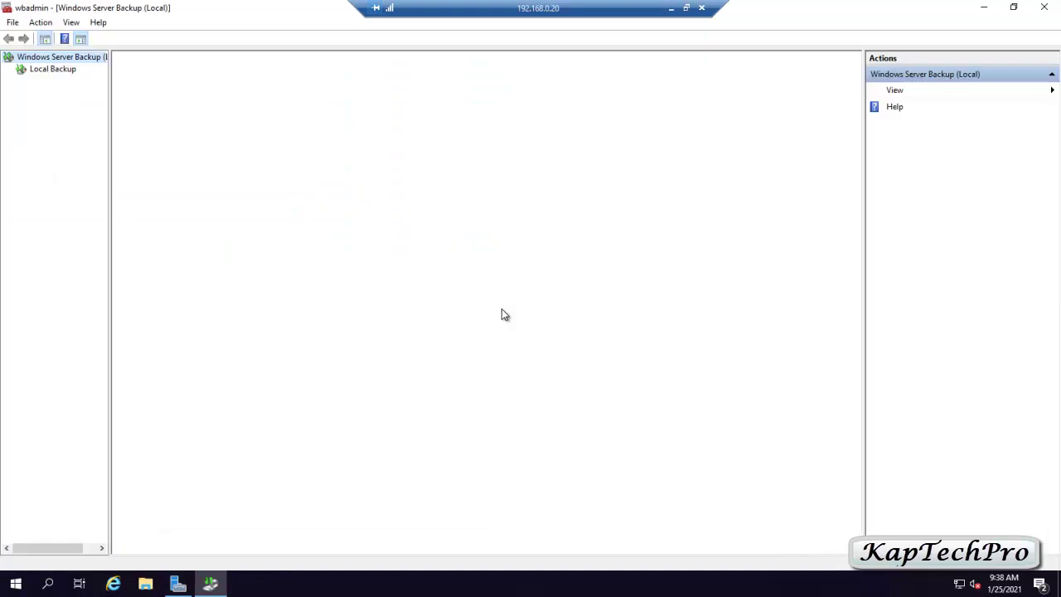
click(50, 70)
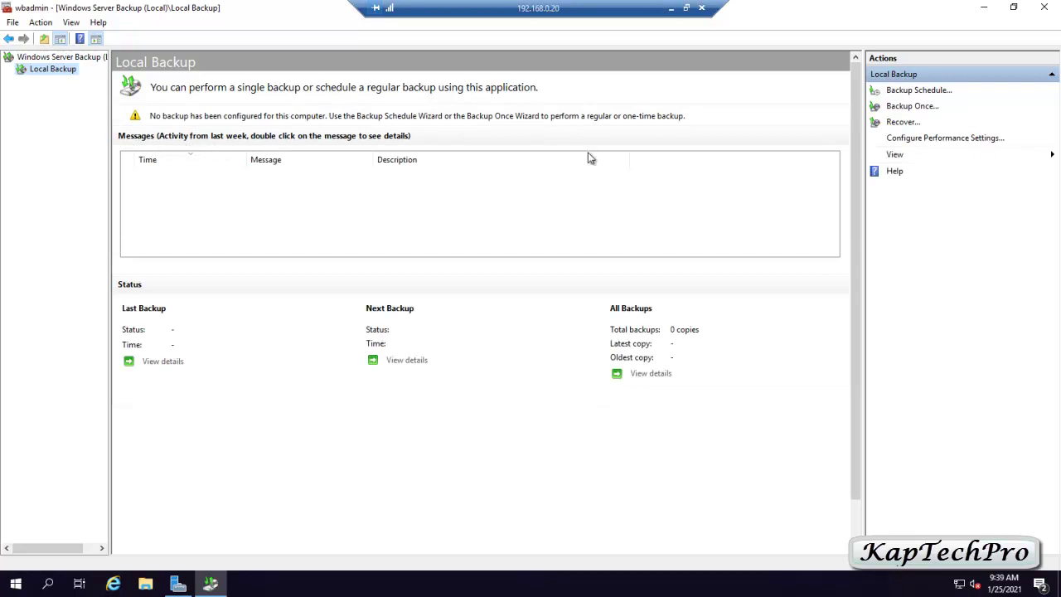
- Start a Backup Once with a custom configuration containing only System state
click(909, 107)
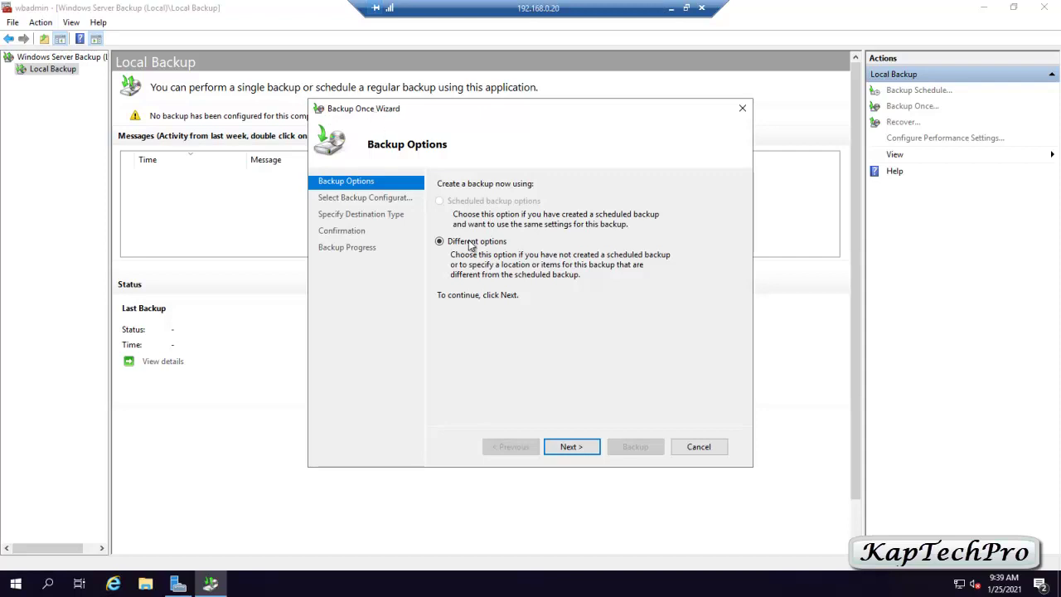
click(564, 447)
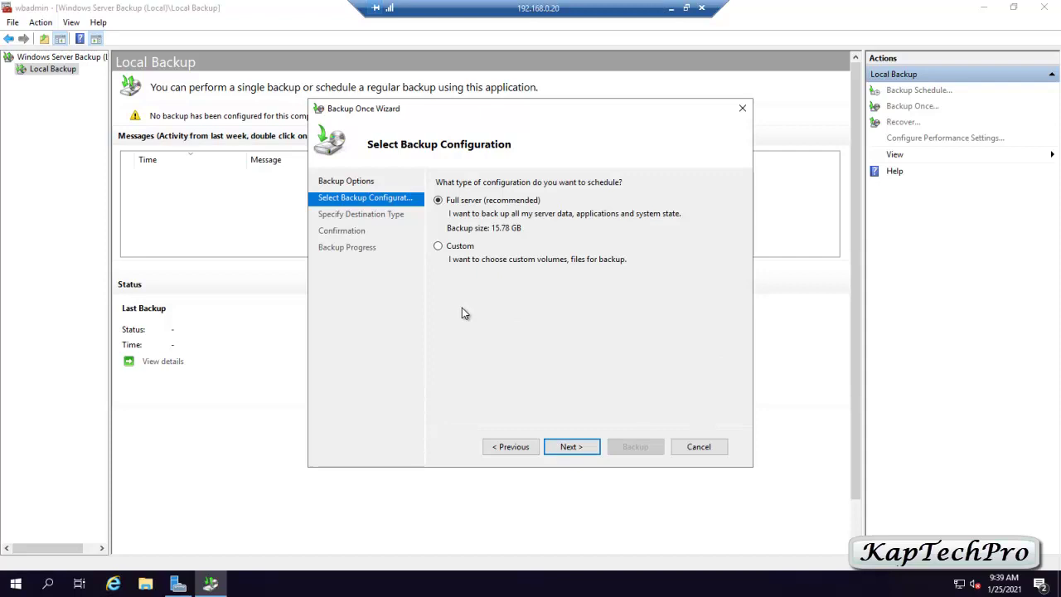
click(439, 247)
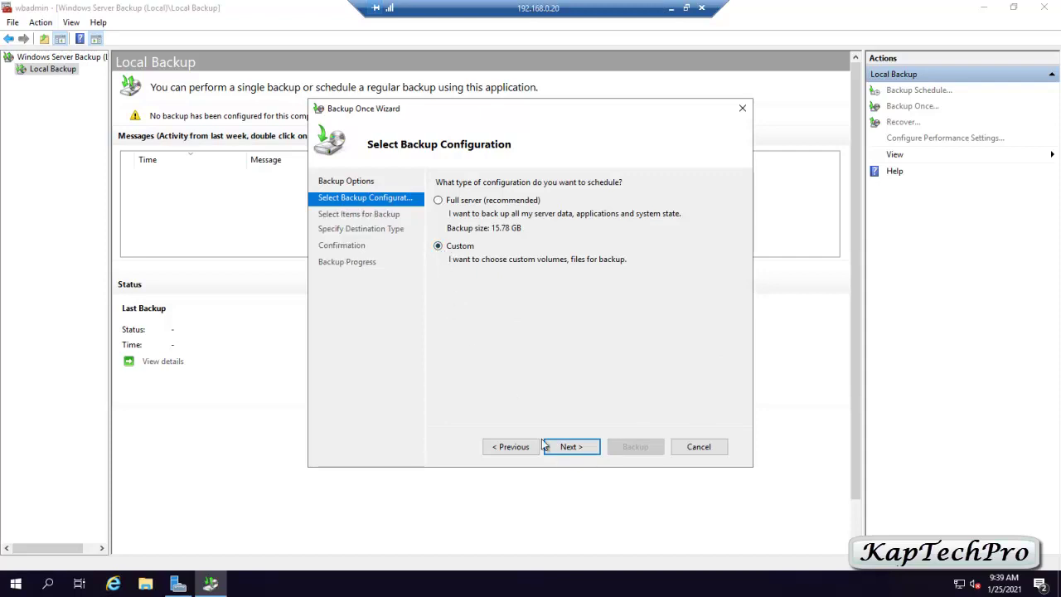
click(572, 447)
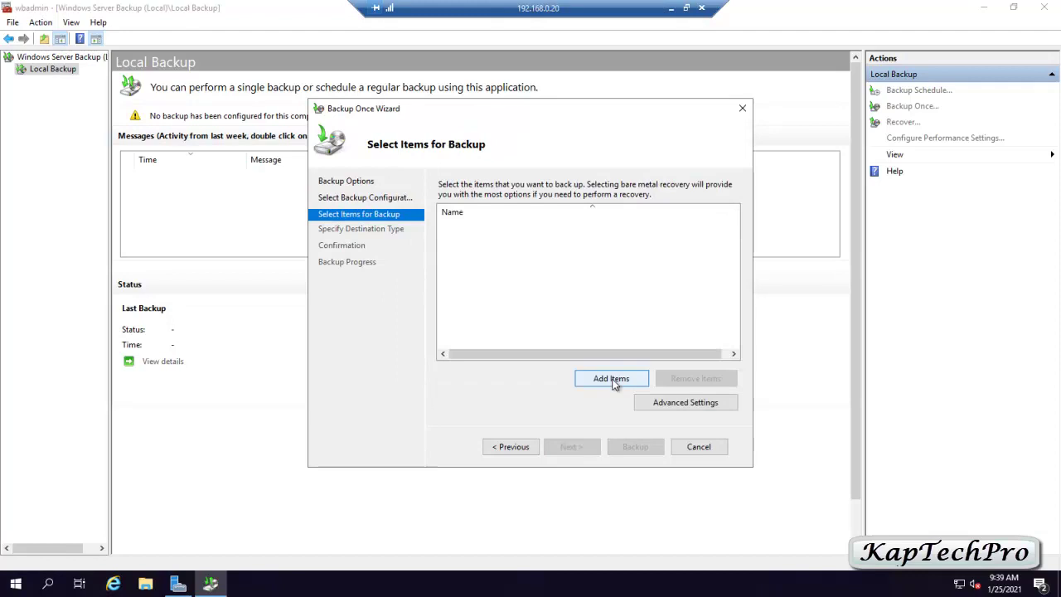
click(612, 379)
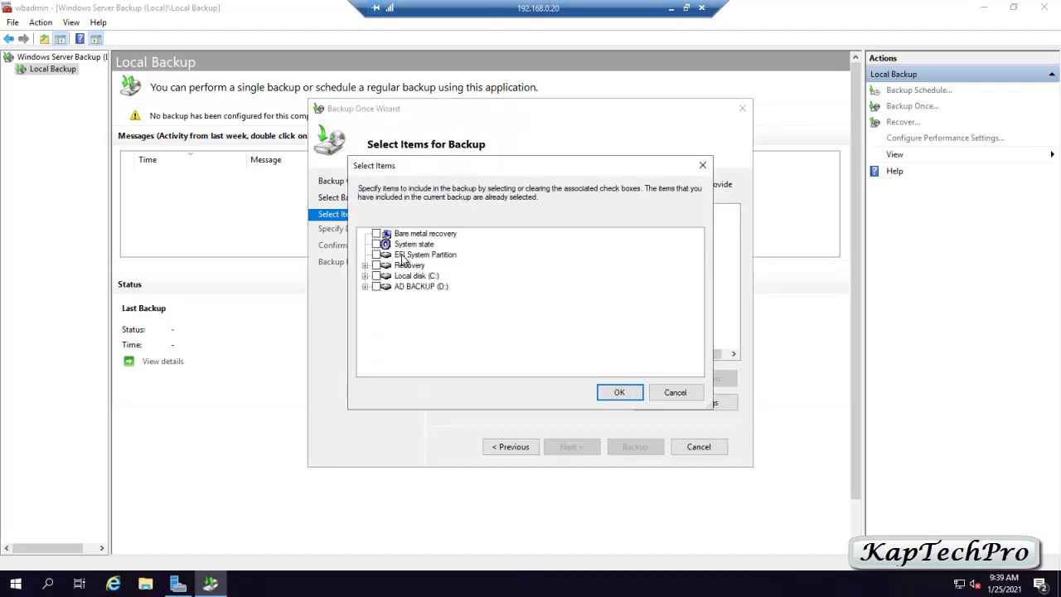
click(377, 245)
click(620, 395)
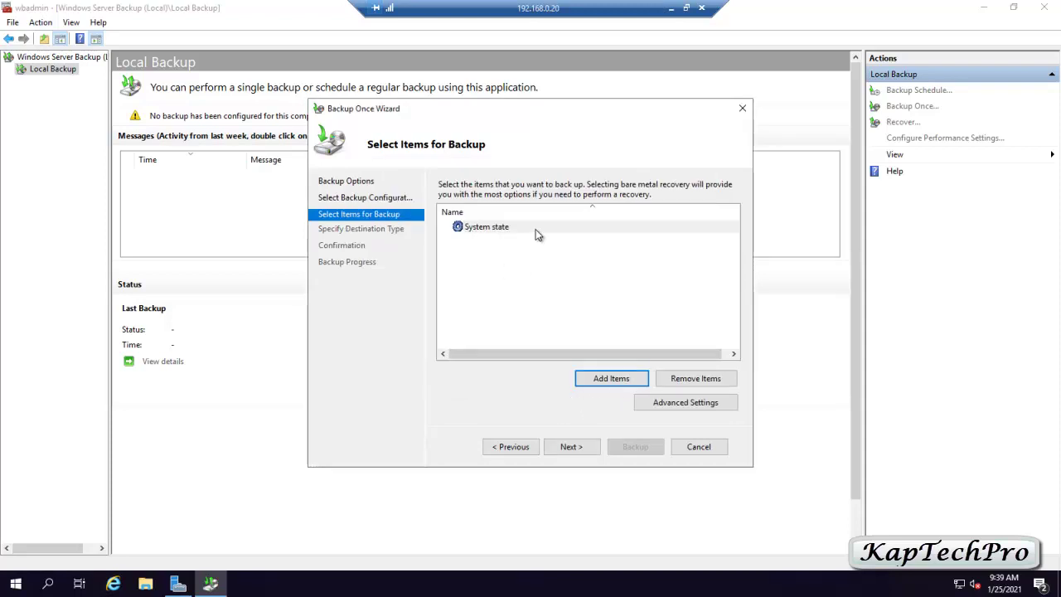
- Set the VSS setting in Advanced Settings to VSS full Backup
click(686, 404)
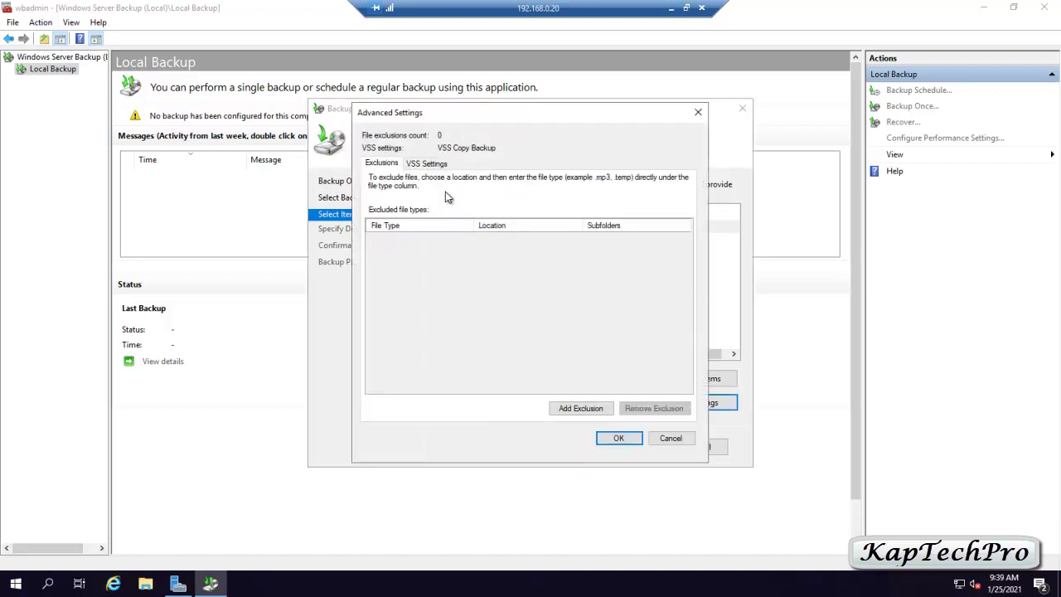
click(424, 165)
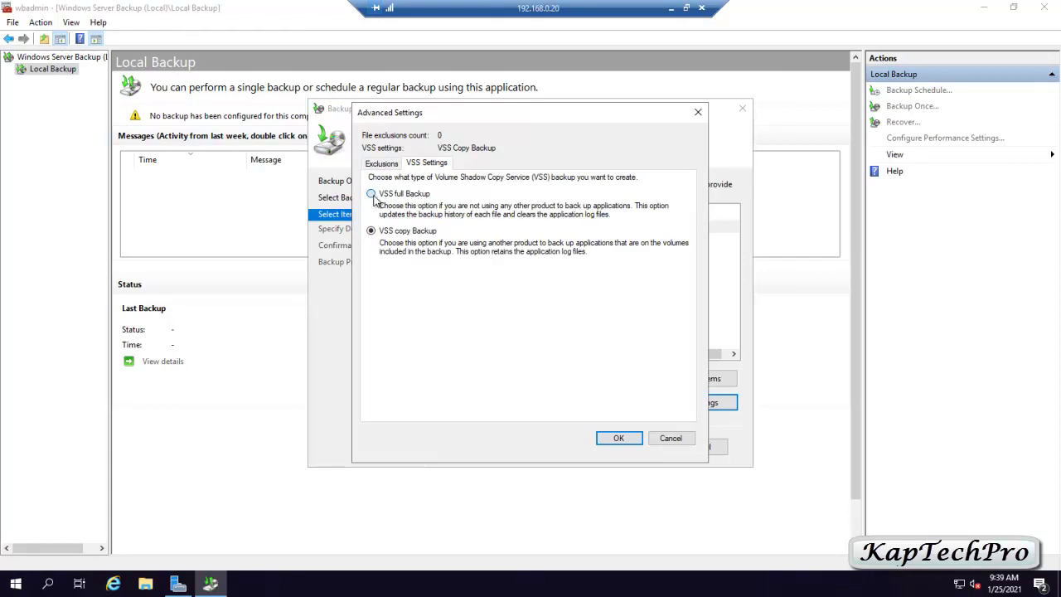
click(371, 195)
click(618, 440)
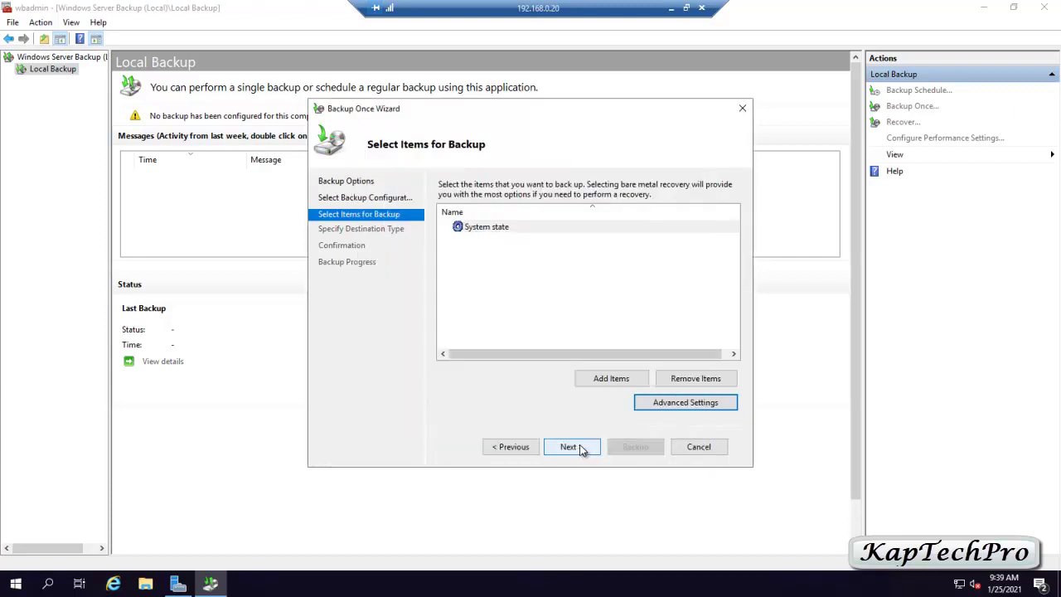
- Choose local drives with AD BACKUP (D:) as the backup destination
click(582, 448)
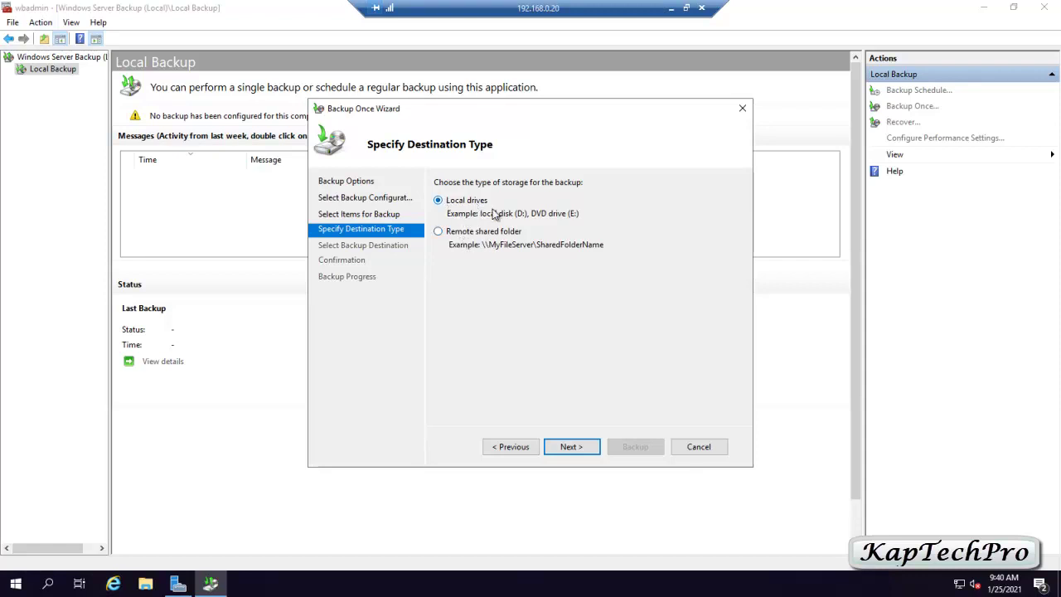
click(570, 448)
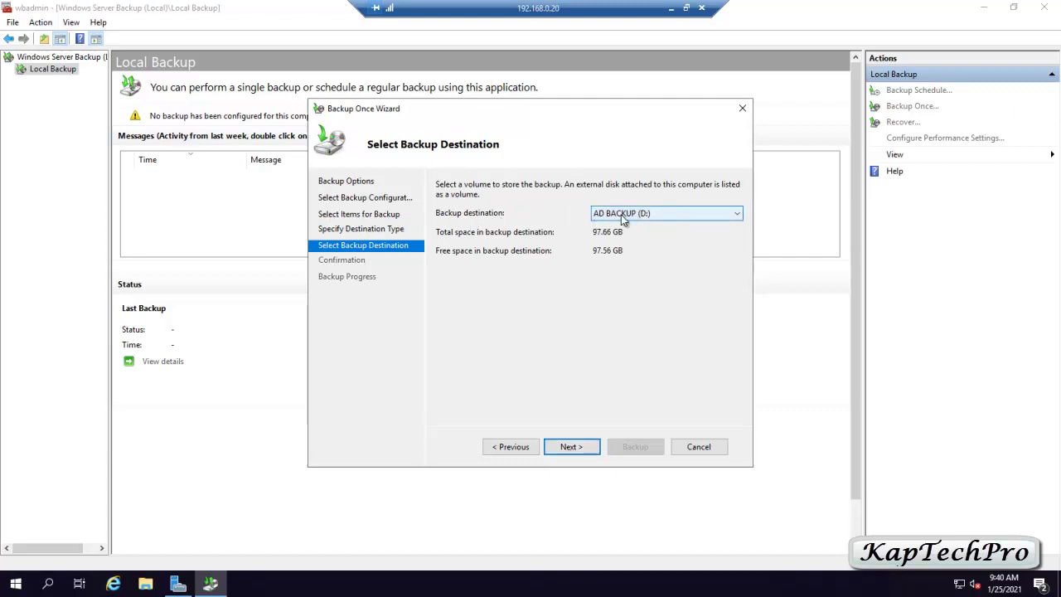
click(566, 449)
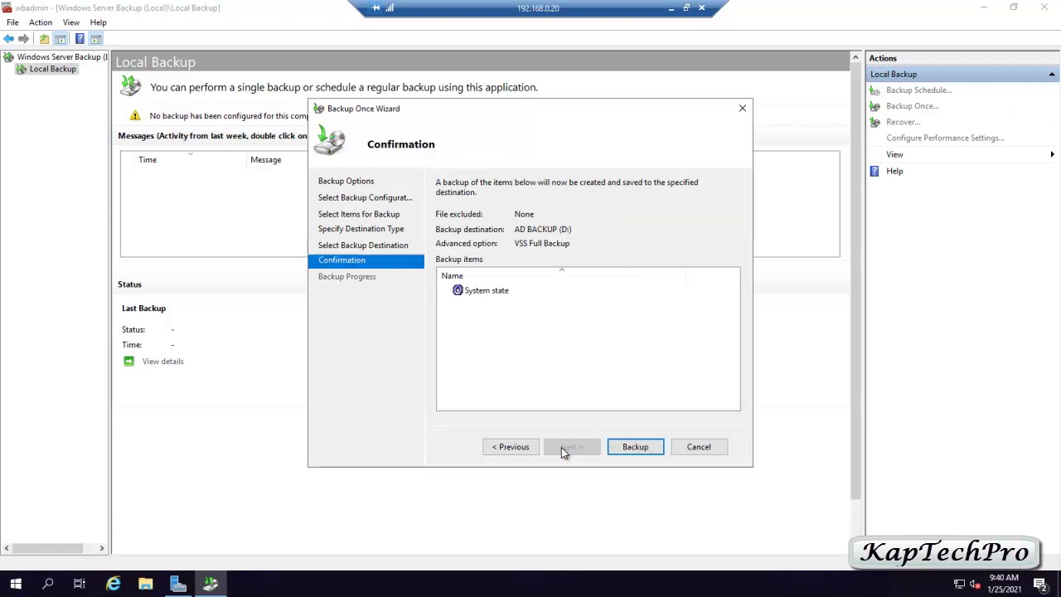
- Run the System state backup to D: and close the wizard when completed
click(634, 451)
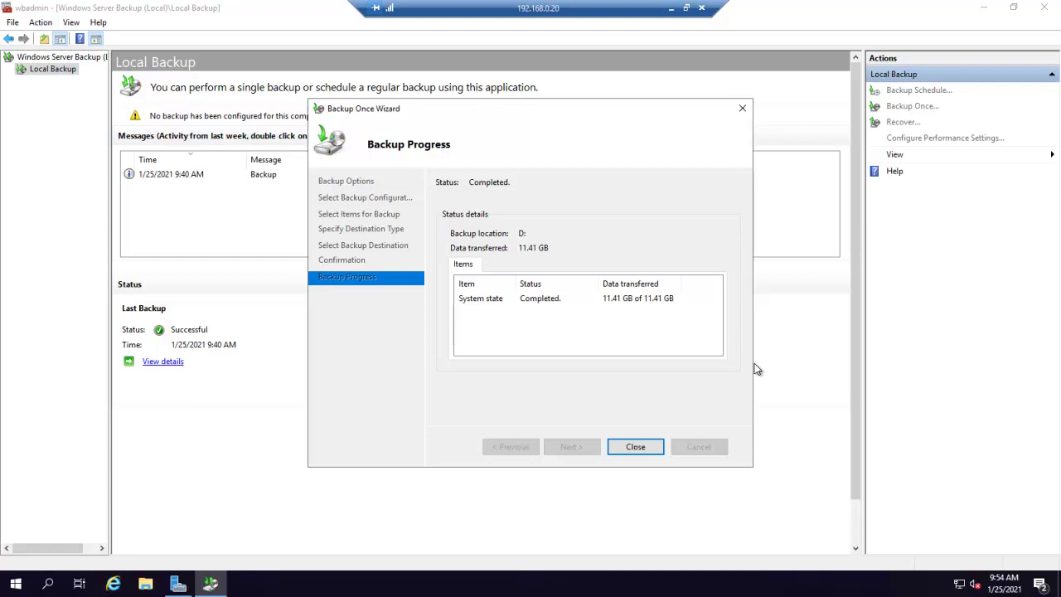
click(635, 447)
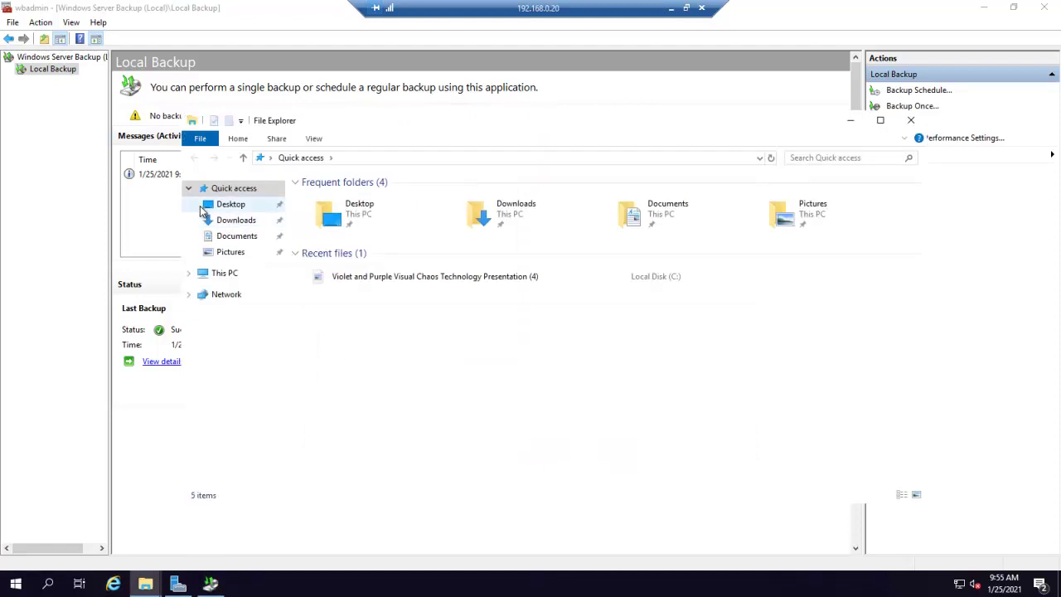
- Browse AD BACKUP (D:) > WindowsImageBackup > DC into the dated backup folder
click(221, 272)
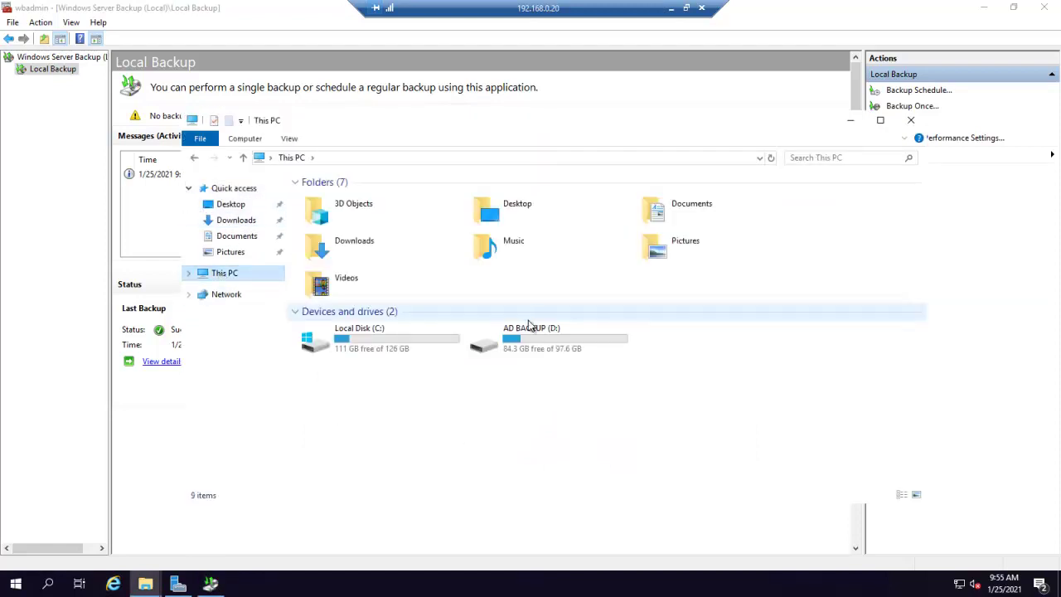
click(525, 348)
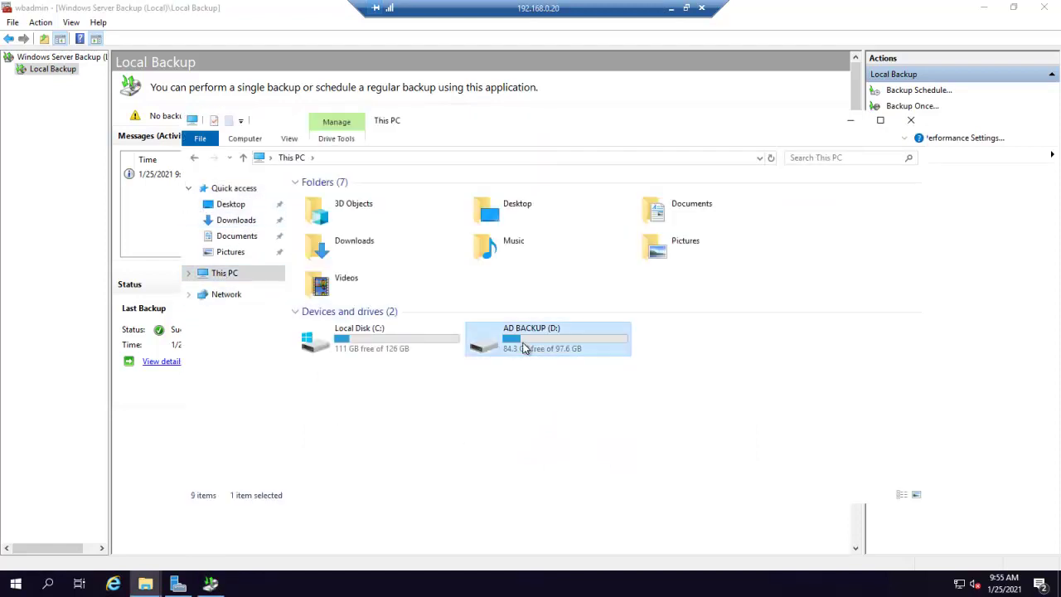
double_click(522, 345)
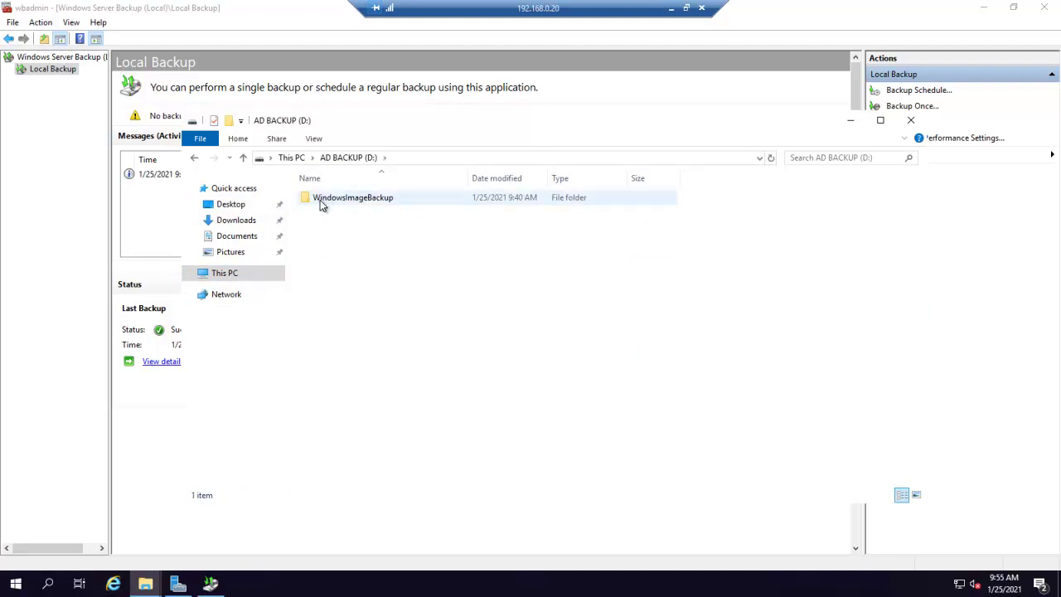
double_click(385, 203)
double_click(369, 201)
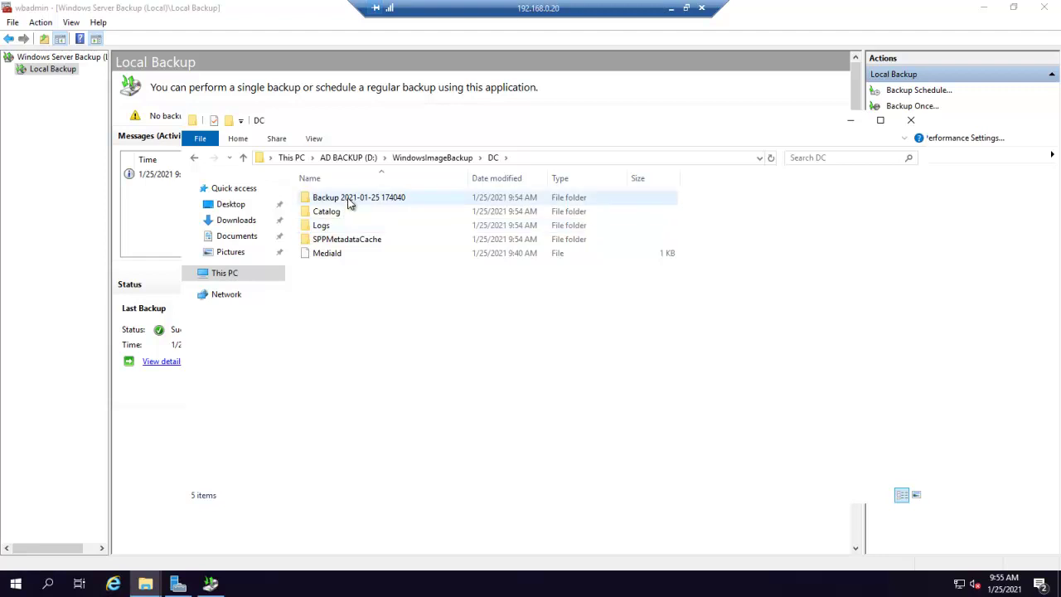
double_click(348, 200)
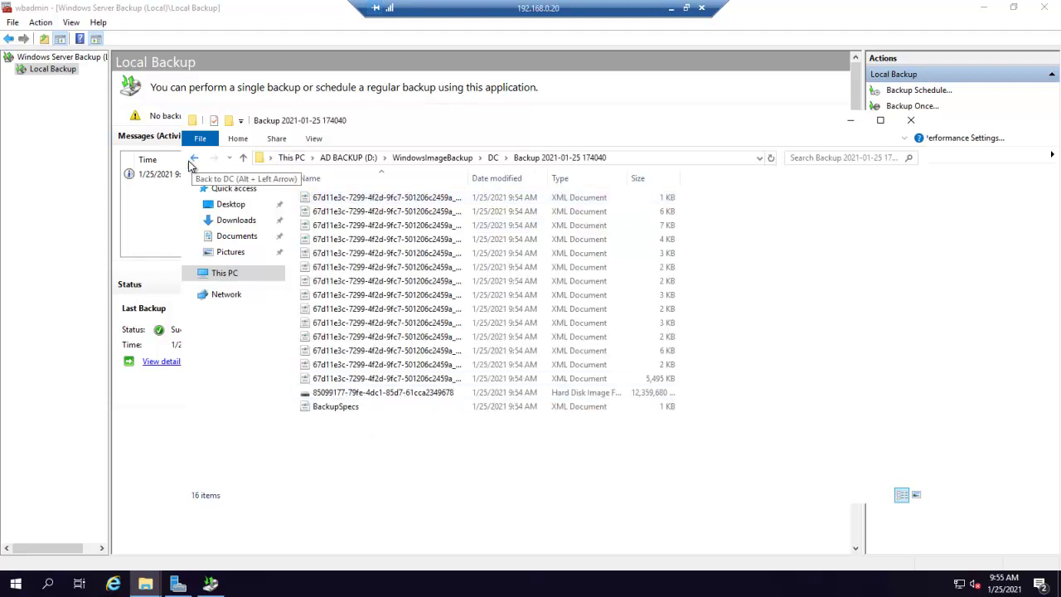
- Navigate back up from the backup folder to the list of drives
click(193, 160)
click(192, 160)
click(191, 160)
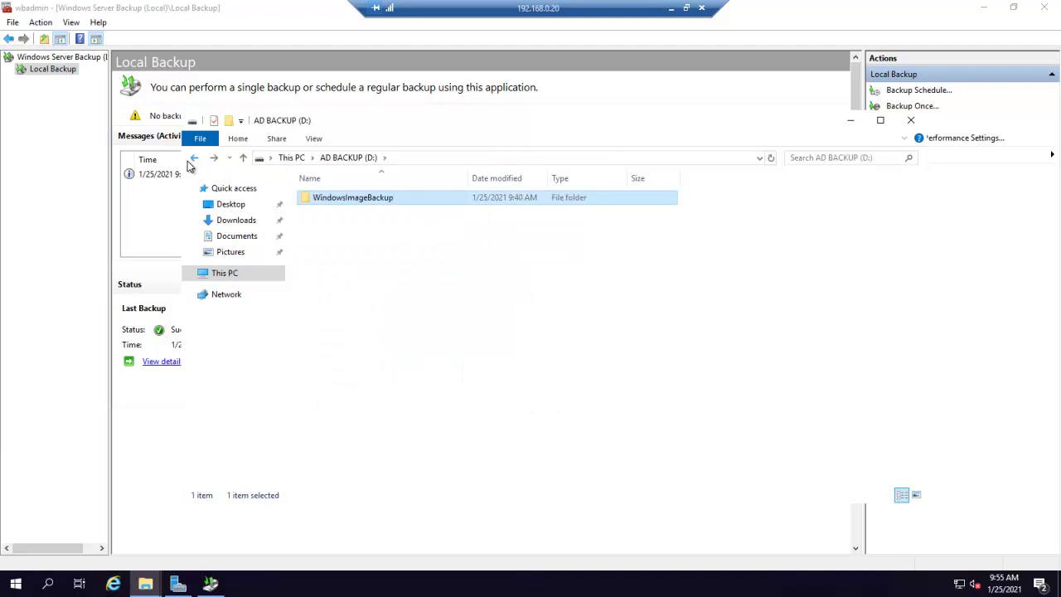
click(192, 160)
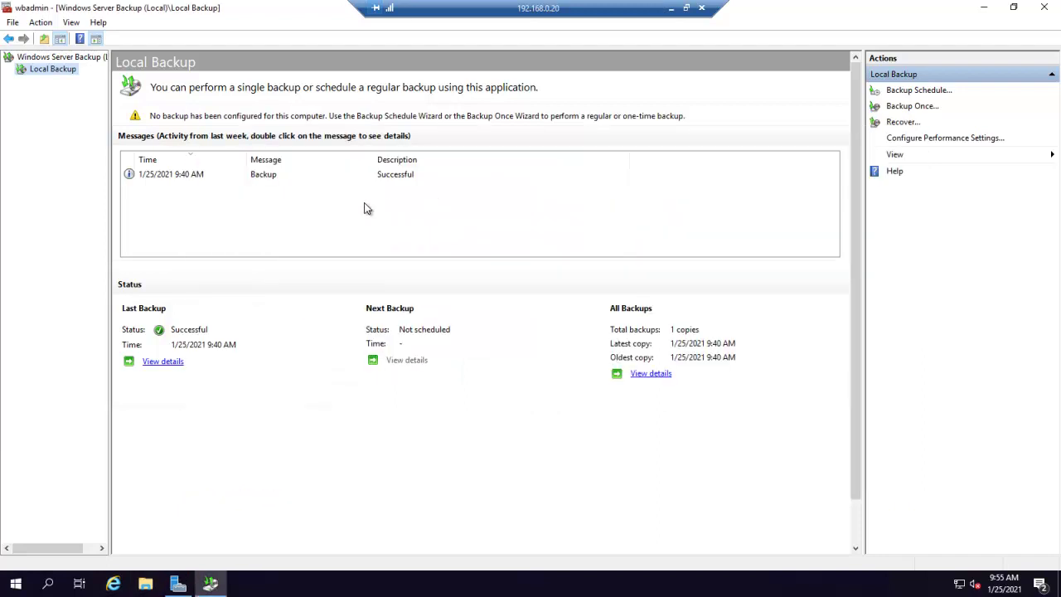